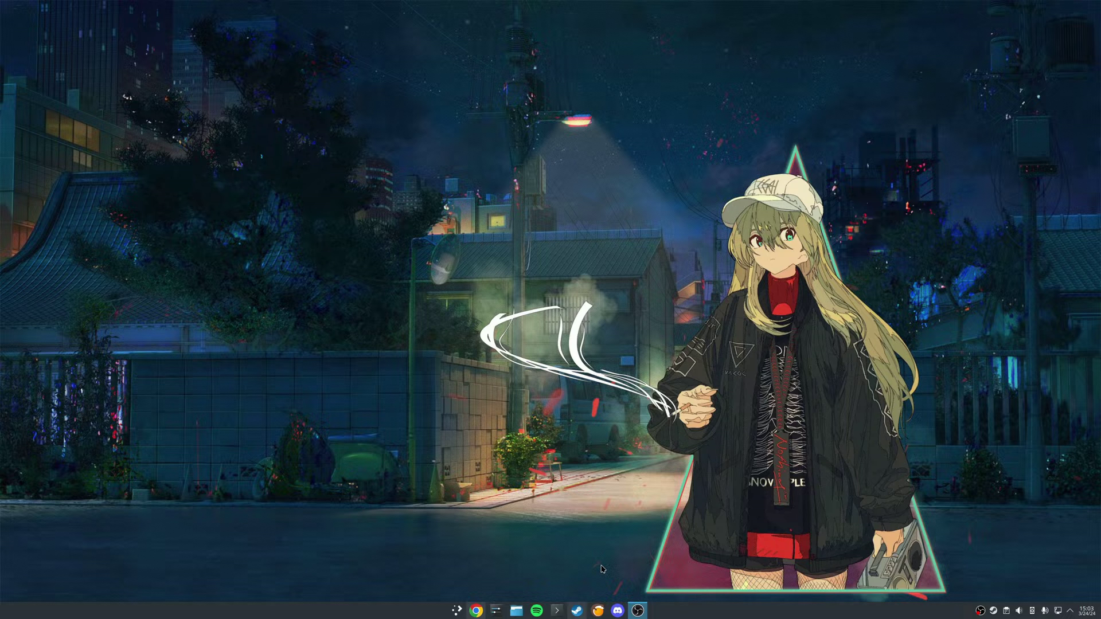
Switch to Steam and open the Compatibility page of its settings
{"action": "mouse_move", "coordinate": [578, 611]}
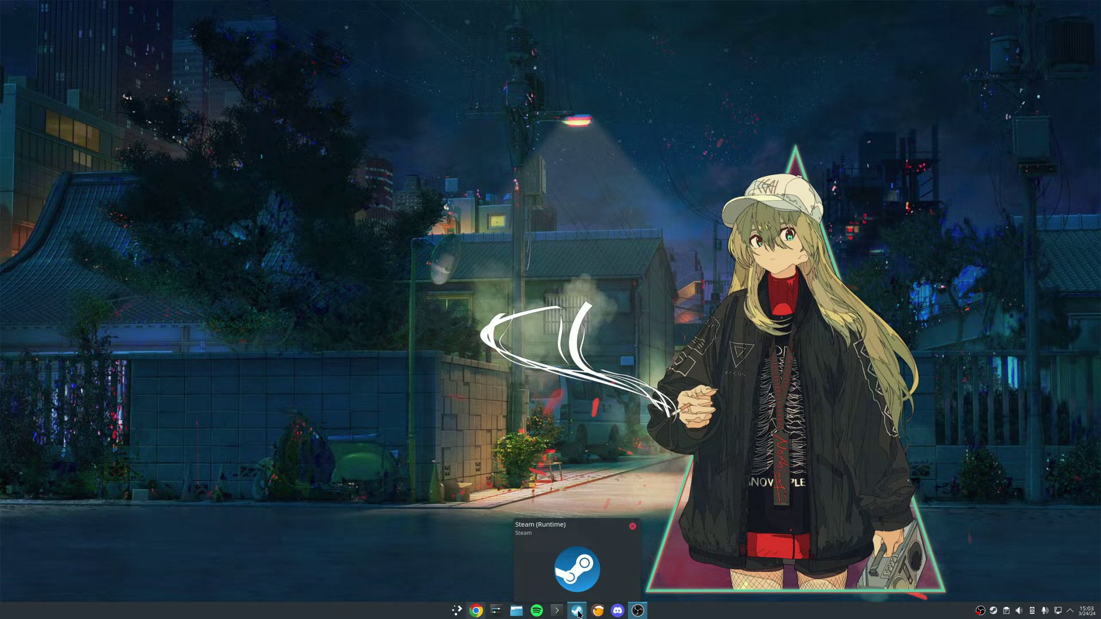
{"action": "left_click", "coordinate": [578, 611]}
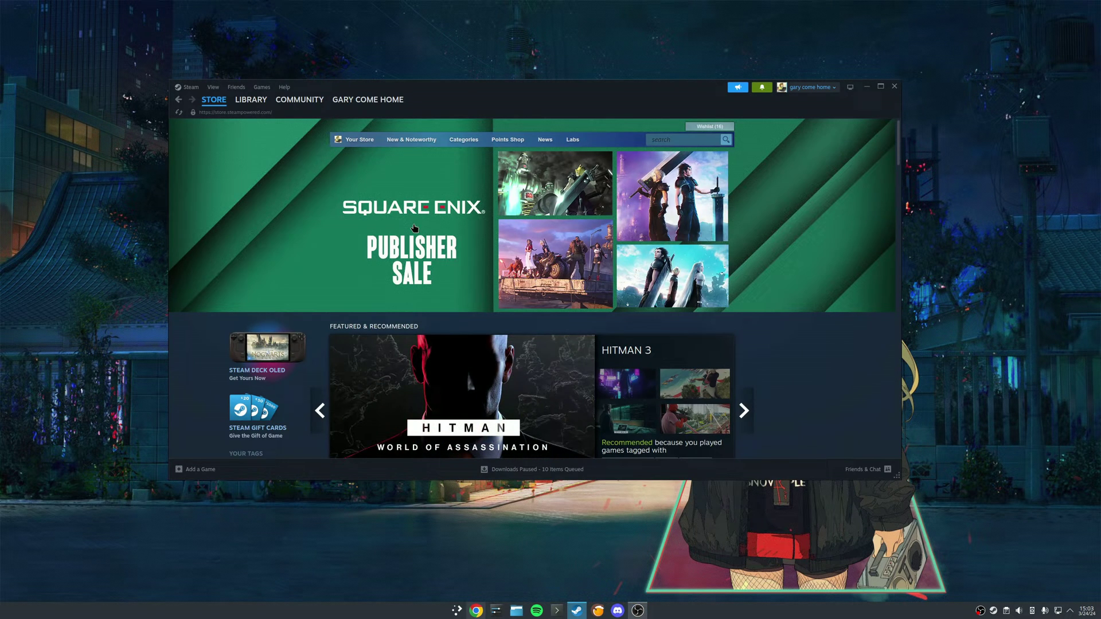
{"action": "left_click", "coordinate": [191, 87]}
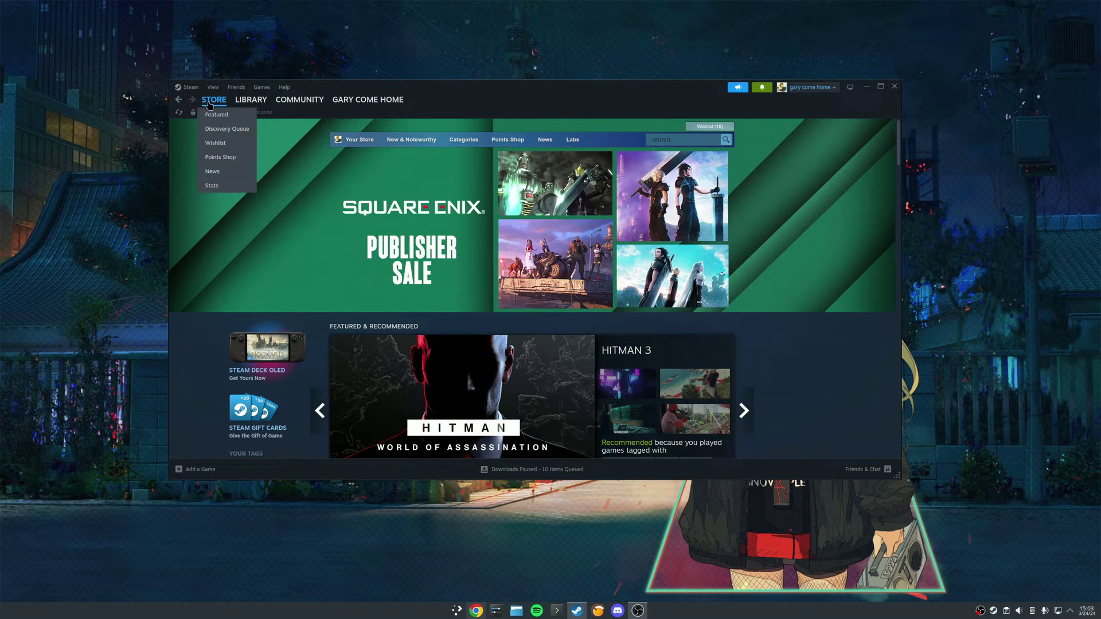
{"action": "left_click", "coordinate": [191, 89]}
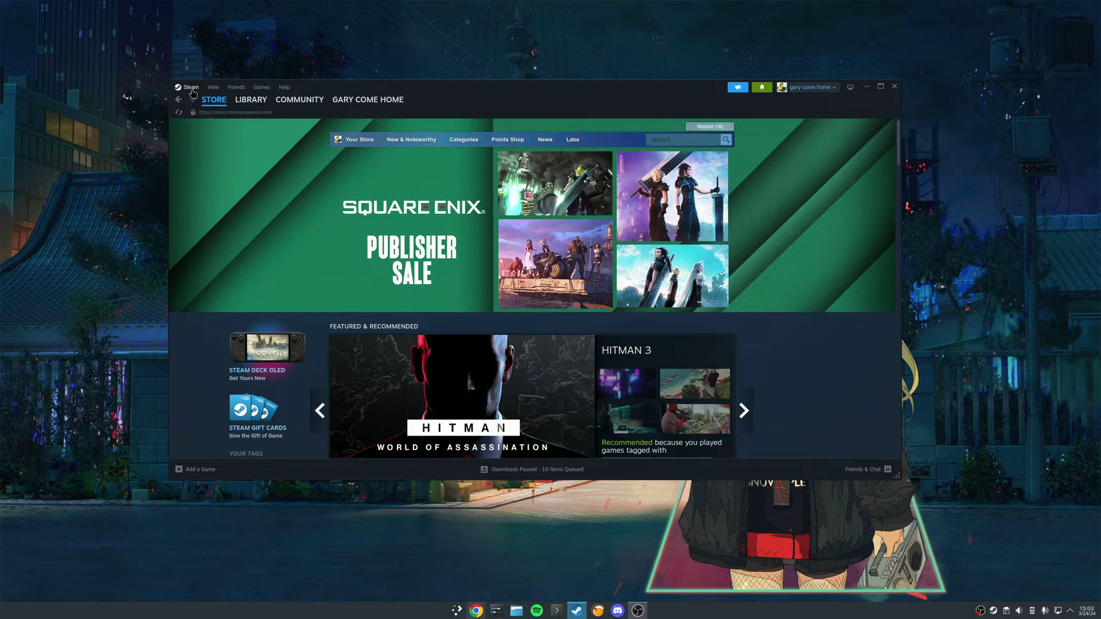
{"action": "left_click", "coordinate": [191, 90]}
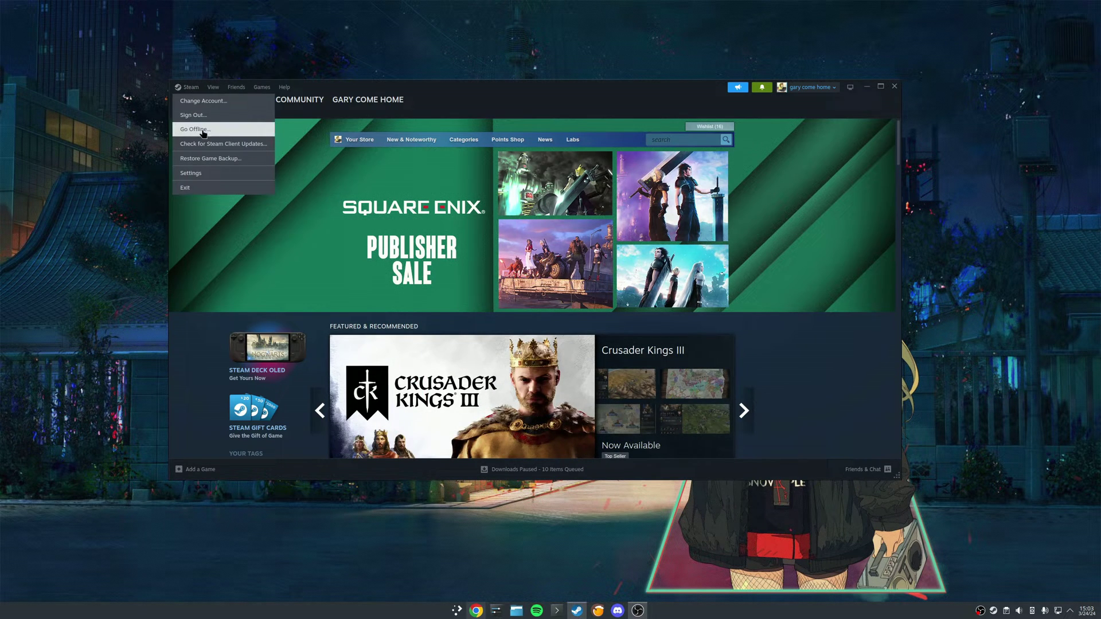
{"action": "left_click", "coordinate": [200, 174]}
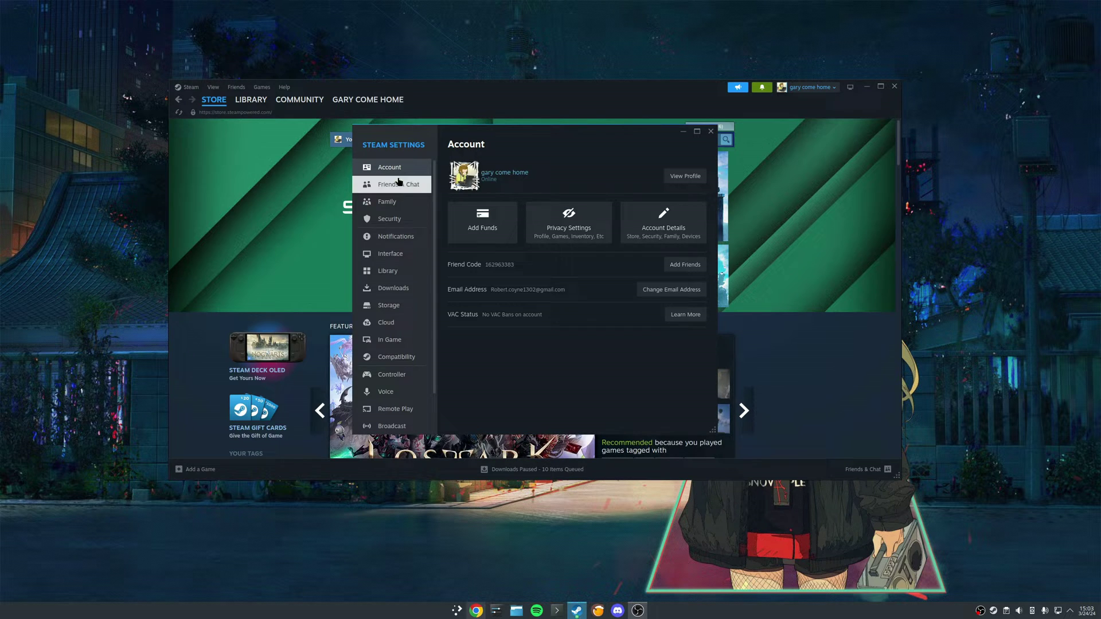
{"action": "left_click", "coordinate": [392, 359]}
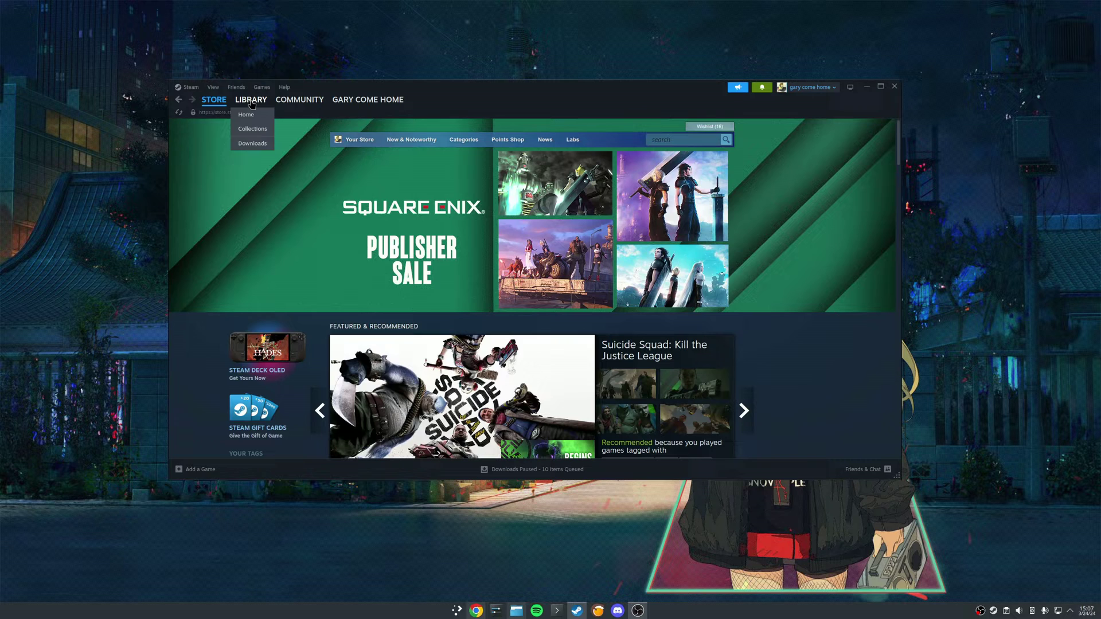
Search the Steam library for "sour" and install Source SDK Base 2013 Multiplayer
{"action": "left_click", "coordinate": [248, 117]}
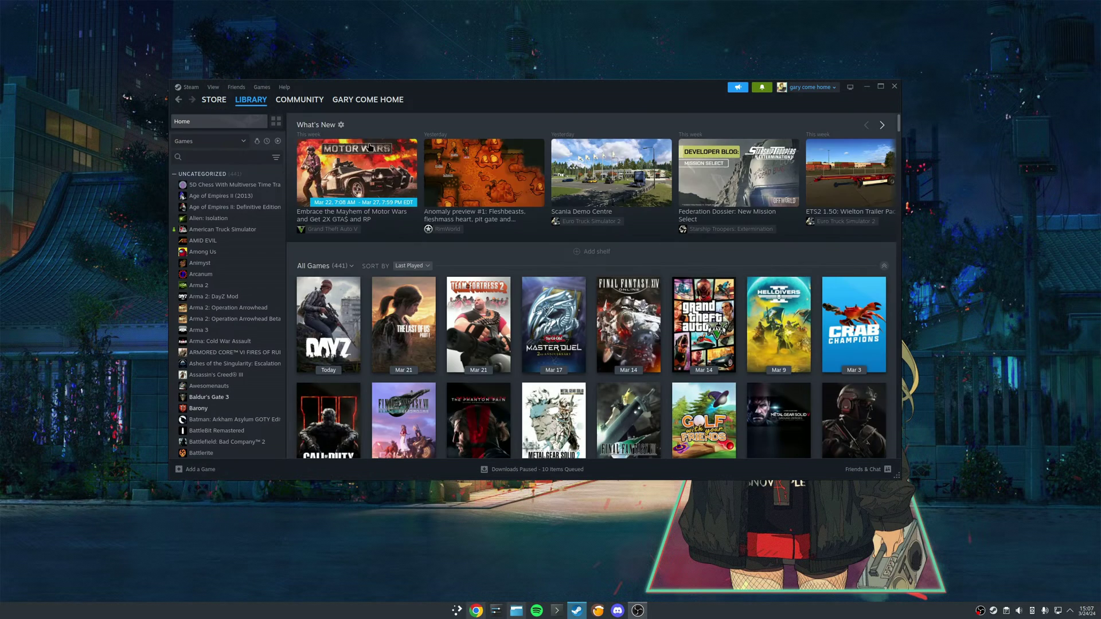
{"action": "left_click", "coordinate": [211, 160]}
{"action": "type", "text": "sour"}
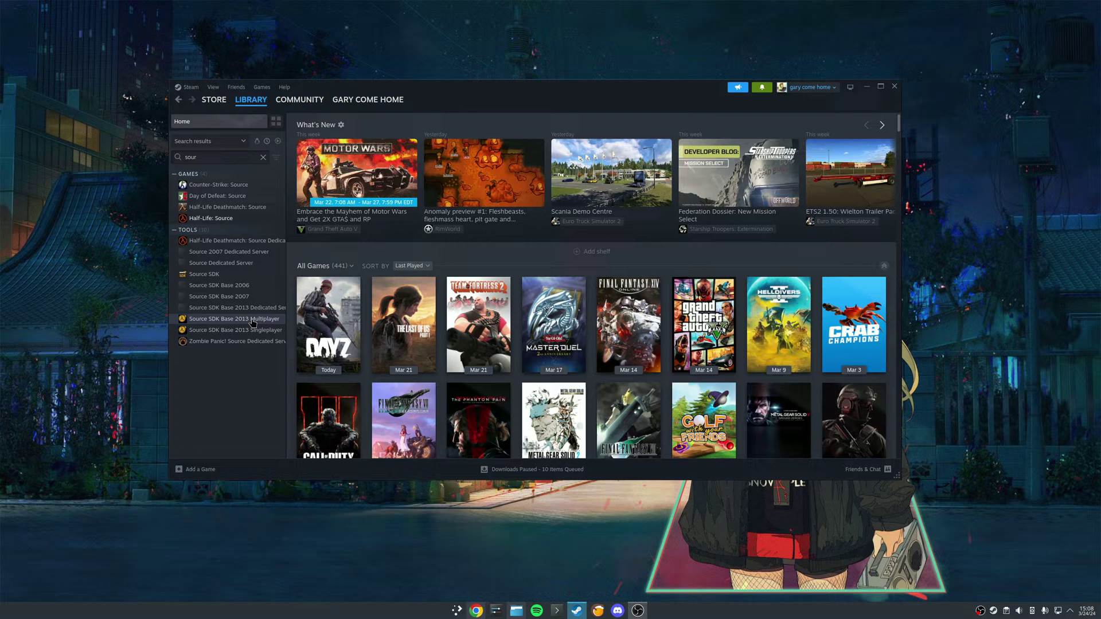
{"action": "left_click", "coordinate": [253, 323]}
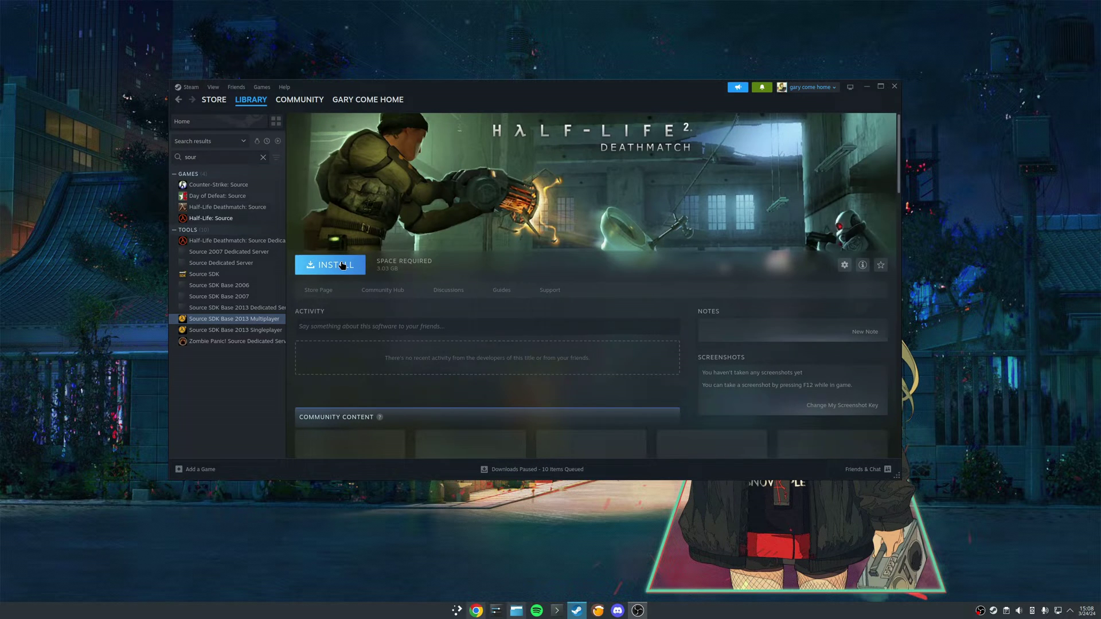
{"action": "left_click", "coordinate": [341, 265]}
{"action": "left_click", "coordinate": [524, 377]}
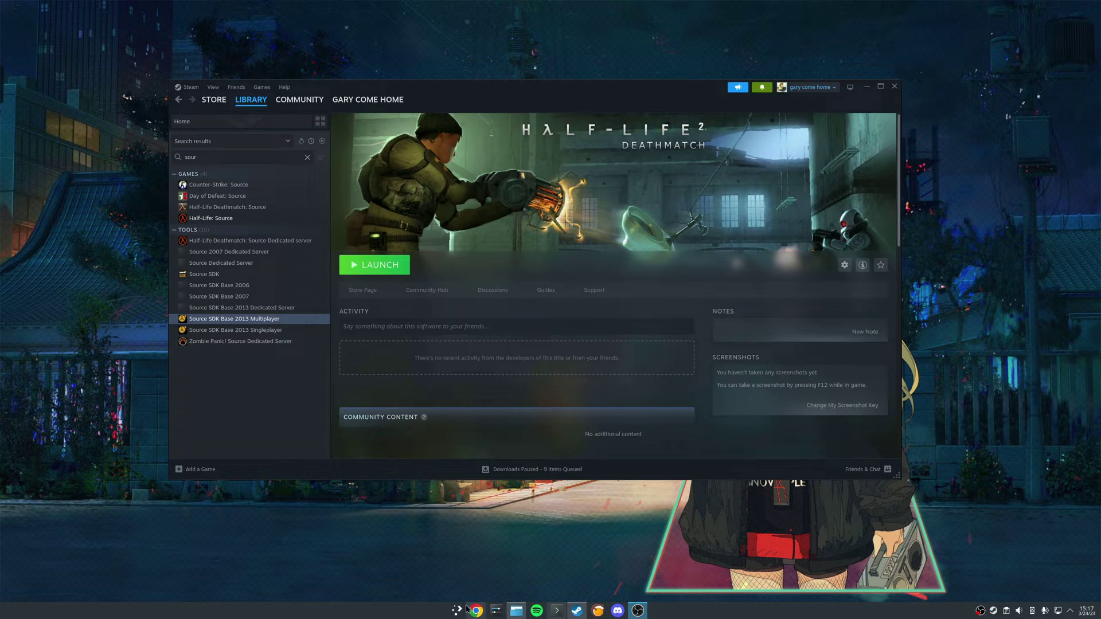
Switch to Chrome and download the Linux version of the TF2 Classic downloader into the TF2 Classic folder as TF2CDownloaderLinux
{"action": "mouse_move", "coordinate": [476, 611]}
{"action": "left_click", "coordinate": [512, 538]}
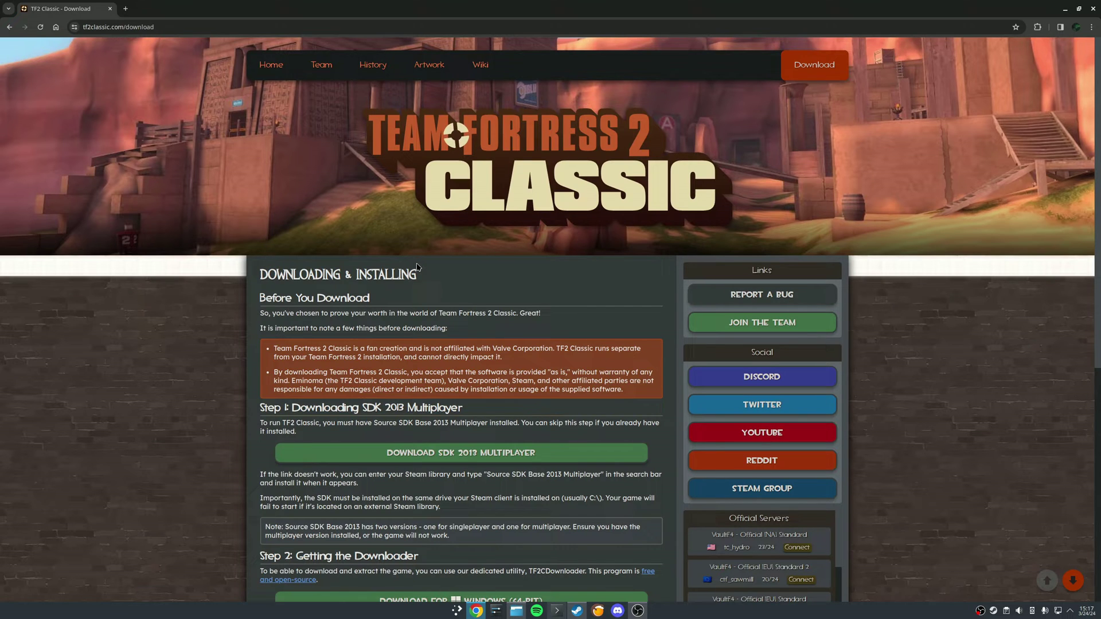
{"action": "scroll", "coordinate": [417, 268], "scroll_direction": "down", "scroll_amount": 4}
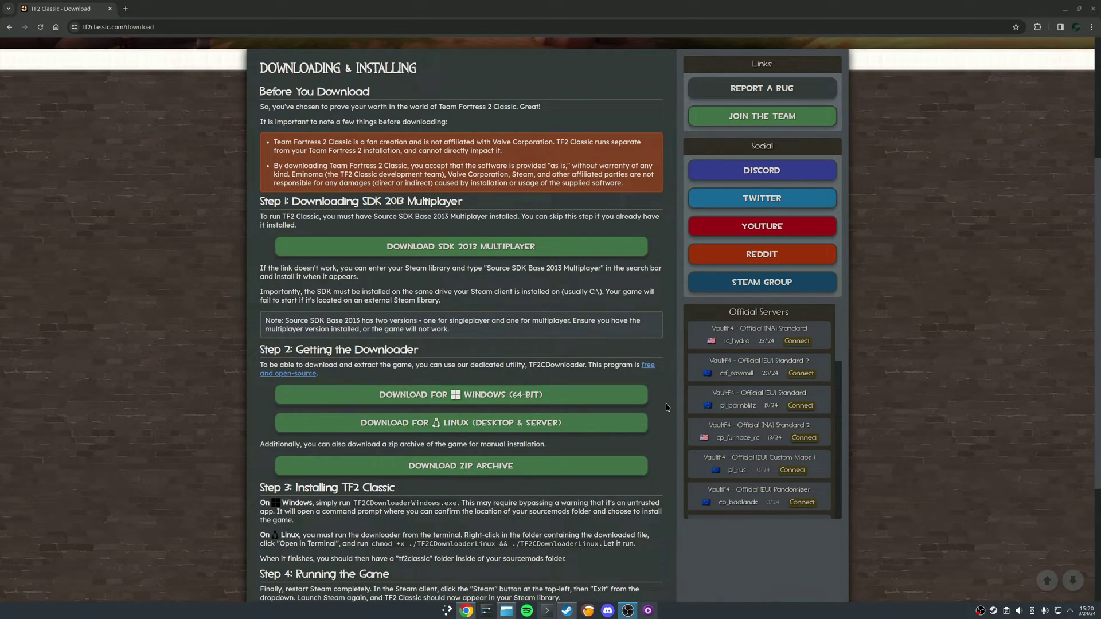
{"action": "left_click", "coordinate": [528, 429]}
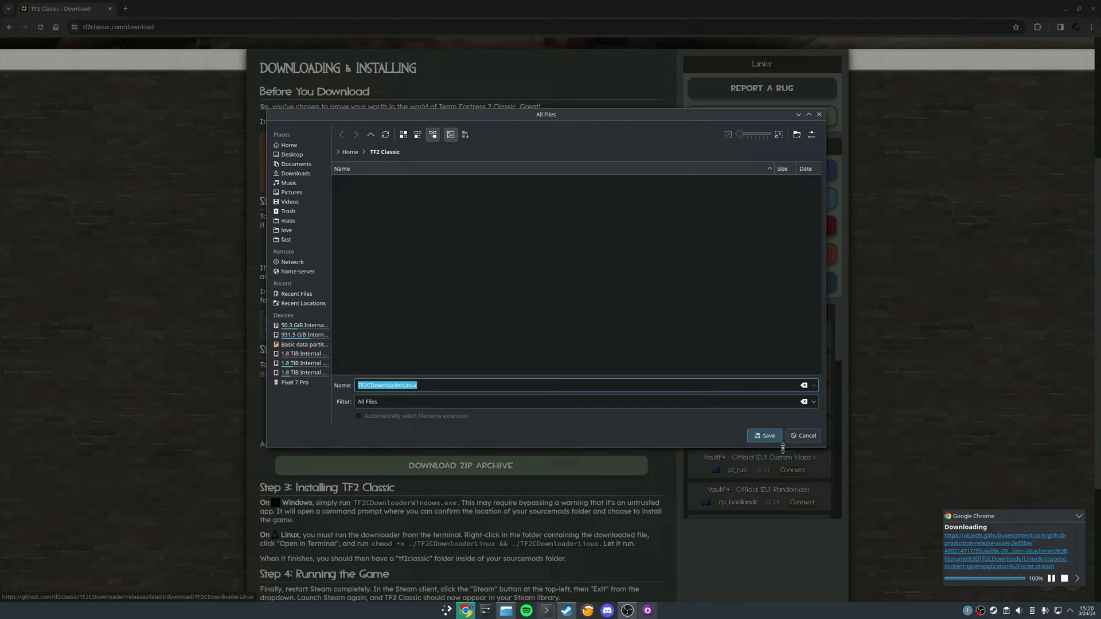
{"action": "left_click", "coordinate": [765, 435]}
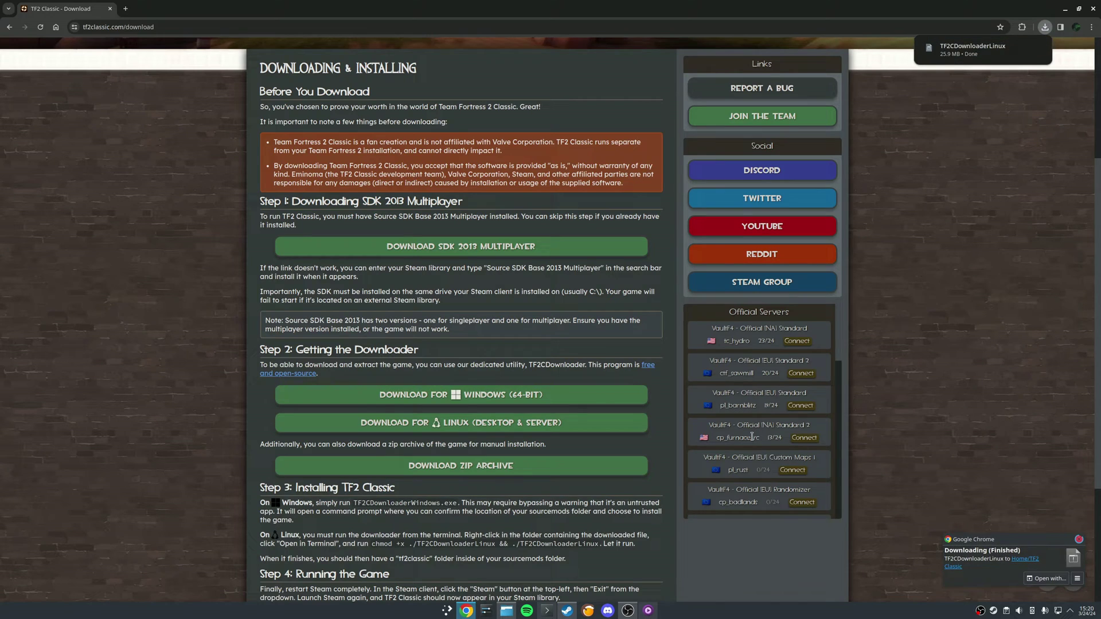
Show the downloaded TF2CDownloaderLinux file in its folder and mark it as executable in its permissions
{"action": "left_click", "coordinate": [1022, 49]}
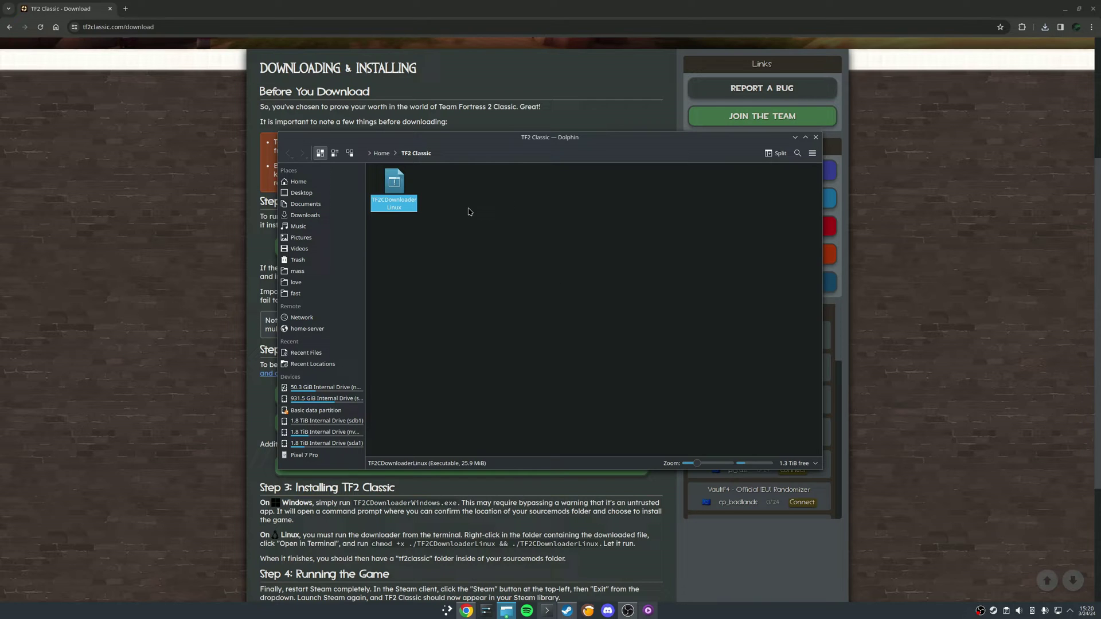
{"action": "right_click", "coordinate": [391, 191]}
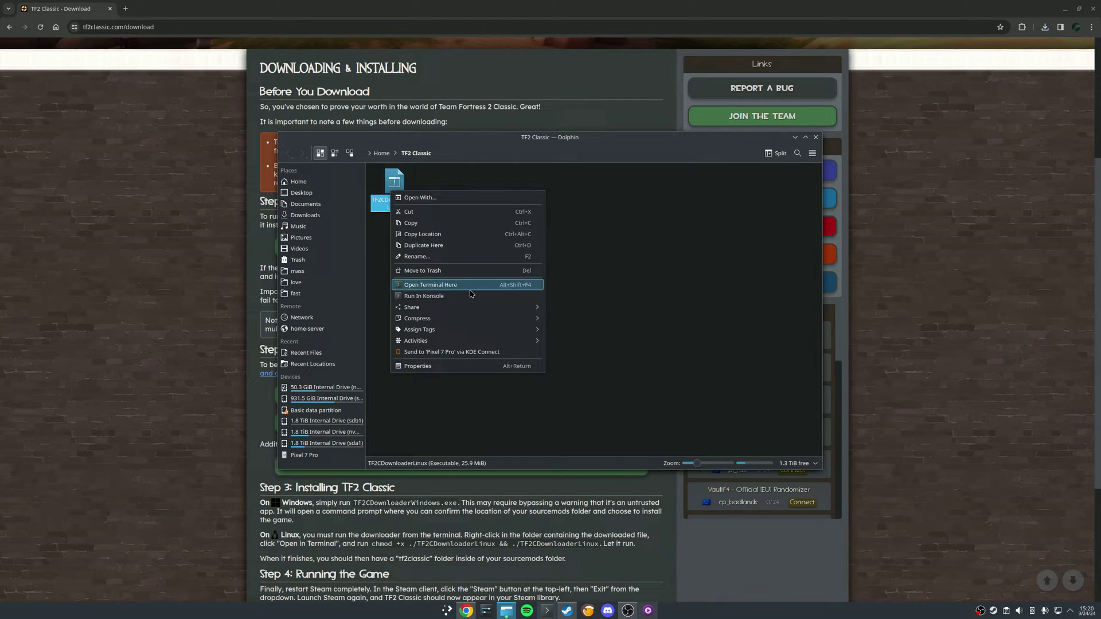
{"action": "left_click", "coordinate": [457, 366]}
{"action": "left_click", "coordinate": [523, 207]}
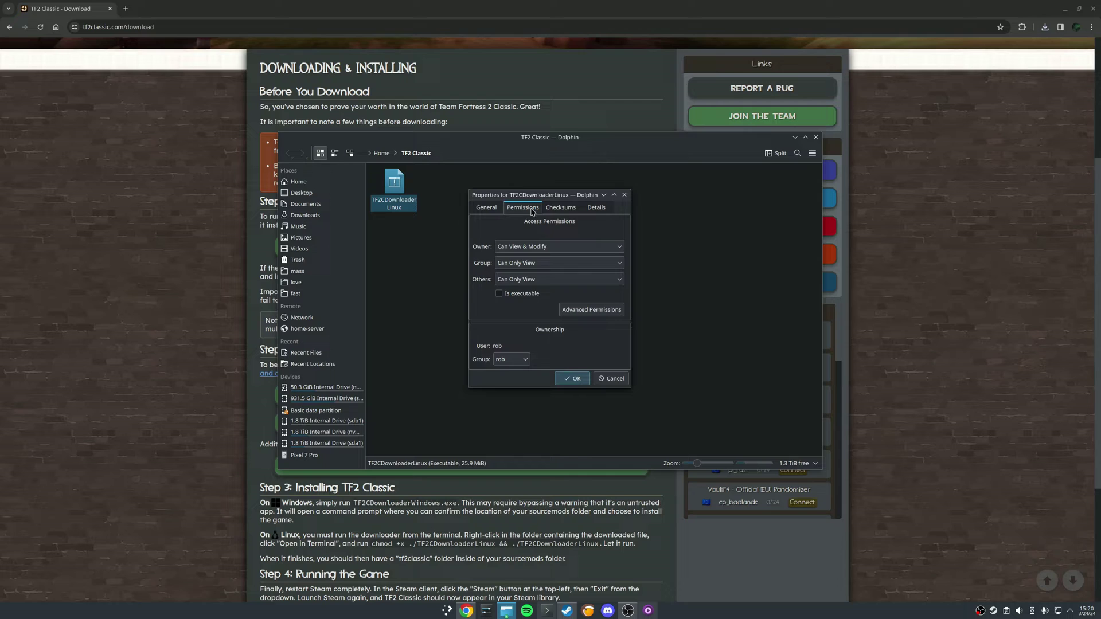
{"action": "left_click", "coordinate": [503, 296]}
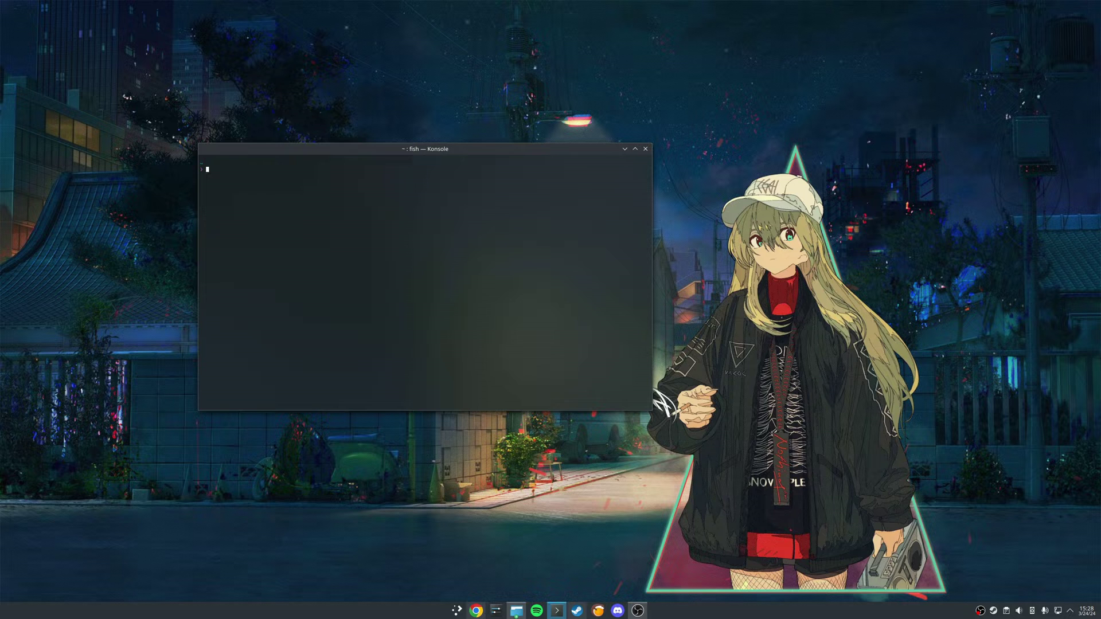
Change the Konsole terminal's working directory to the TF2 Classic folder in the home directory
{"action": "type", "text": "cd "}
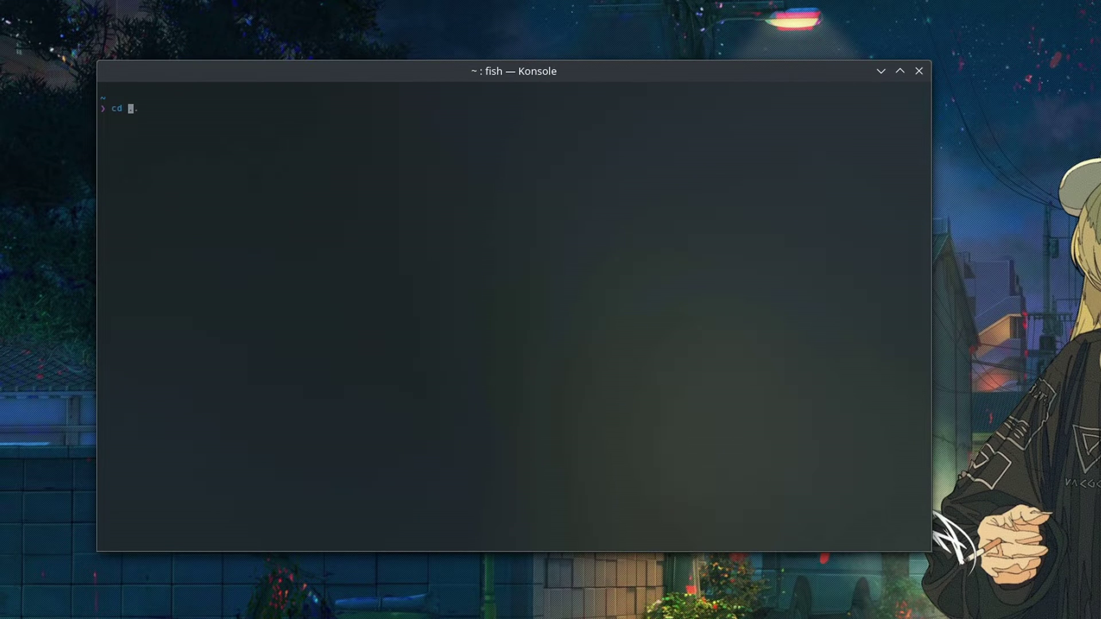
{"action": "type", "text": "TF"}
{"action": "key", "text": "Right"}
{"action": "key", "text": "Return"}
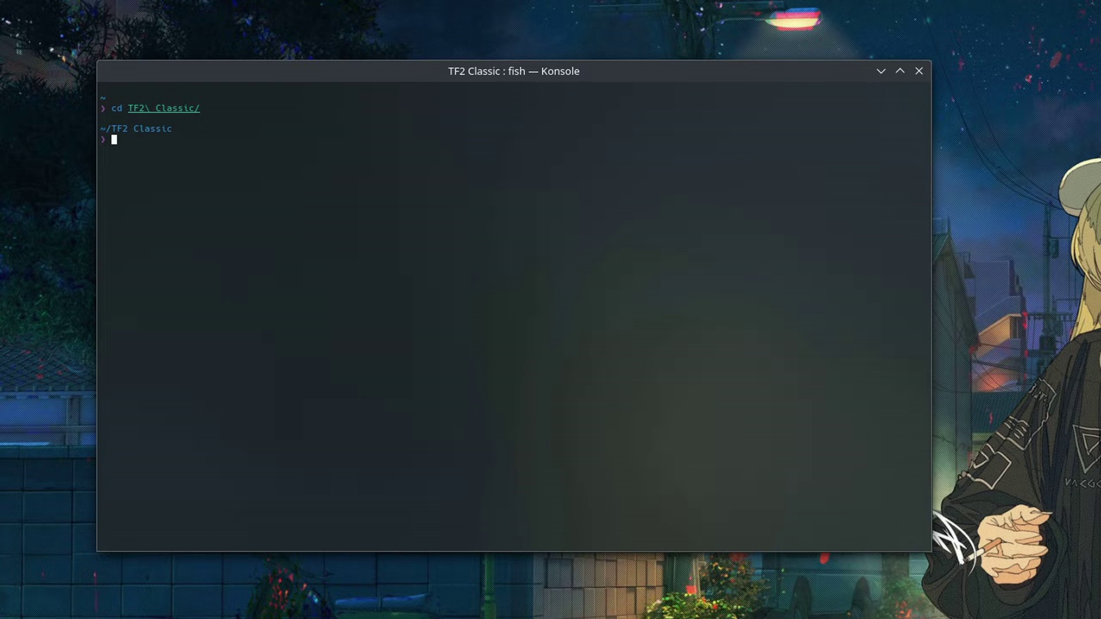
Make the downloader executable from the terminal with chmod +x TF2CDownloaderLinux
{"action": "type", "text": "cb"}
{"action": "type", "text": "mod "}
{"action": "type", "text": "+"}
{"action": "type", "text": "x "}
{"action": "type", "text": "TF"}
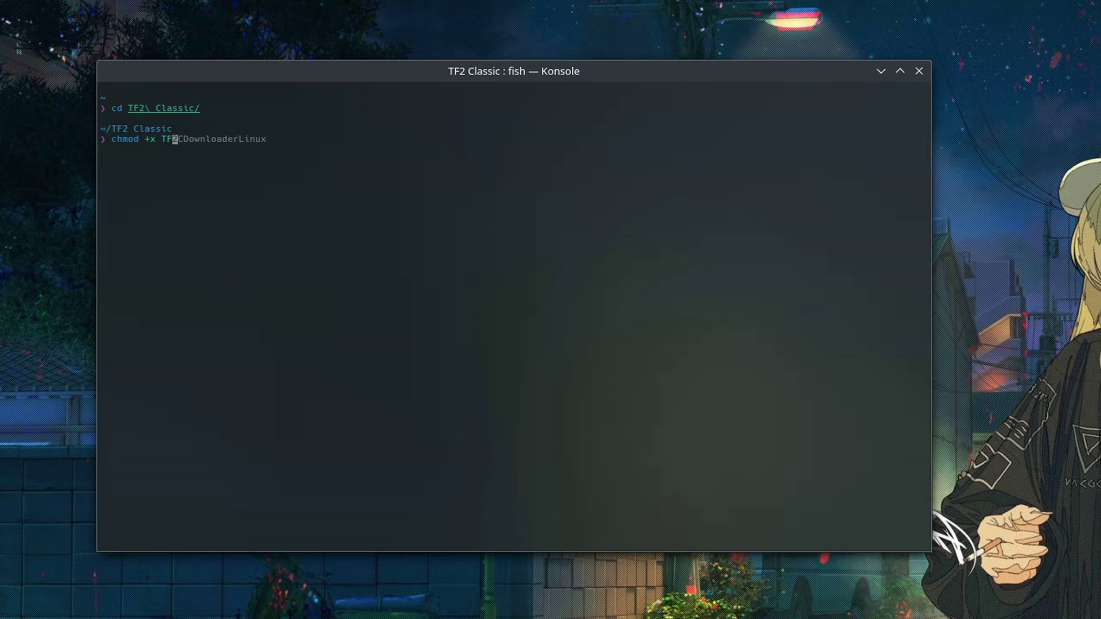
{"action": "key", "text": "Tab"}
{"action": "key", "text": "Return"}
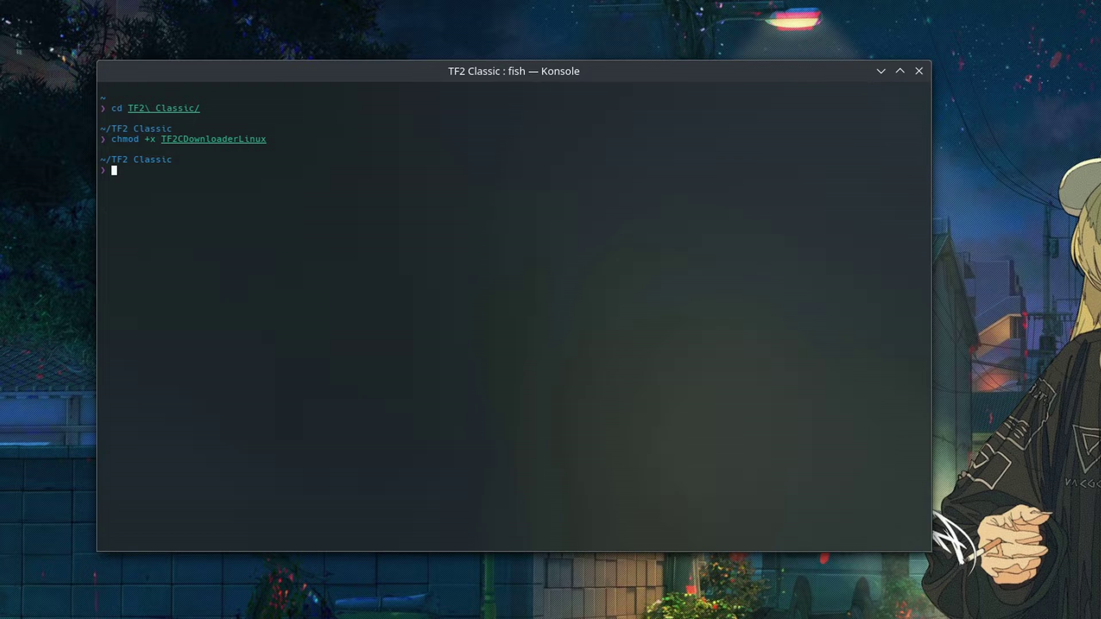
Run ./TF2CDownloaderLinux and accept the detected sourcemods folder with y
{"action": "type", "text": "./"}
{"action": "key", "text": "Tab"}
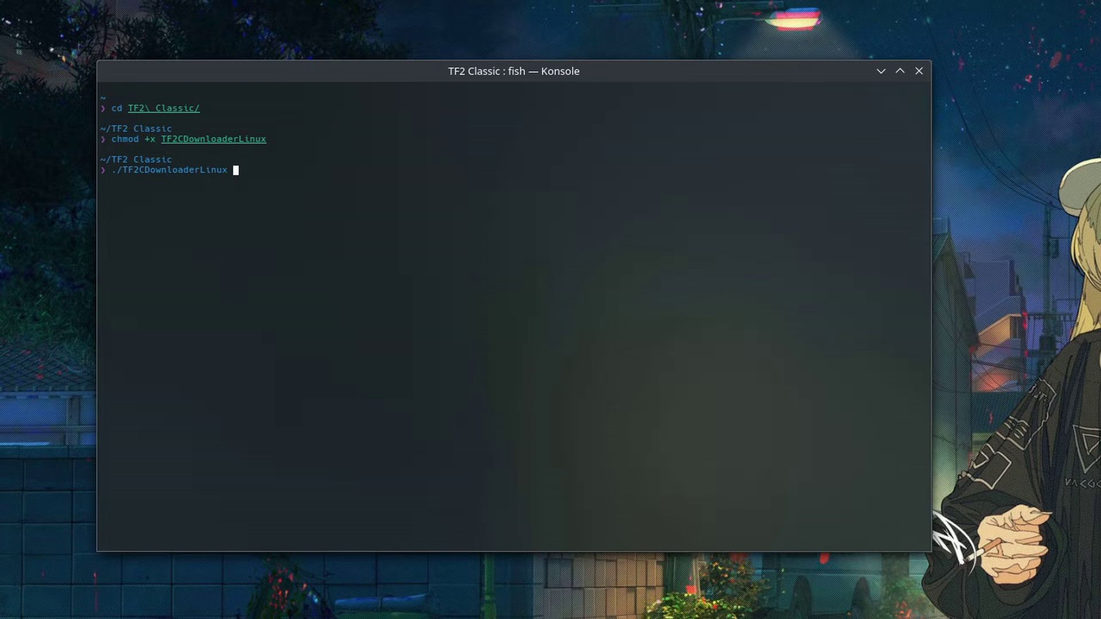
{"action": "key", "text": "Return"}
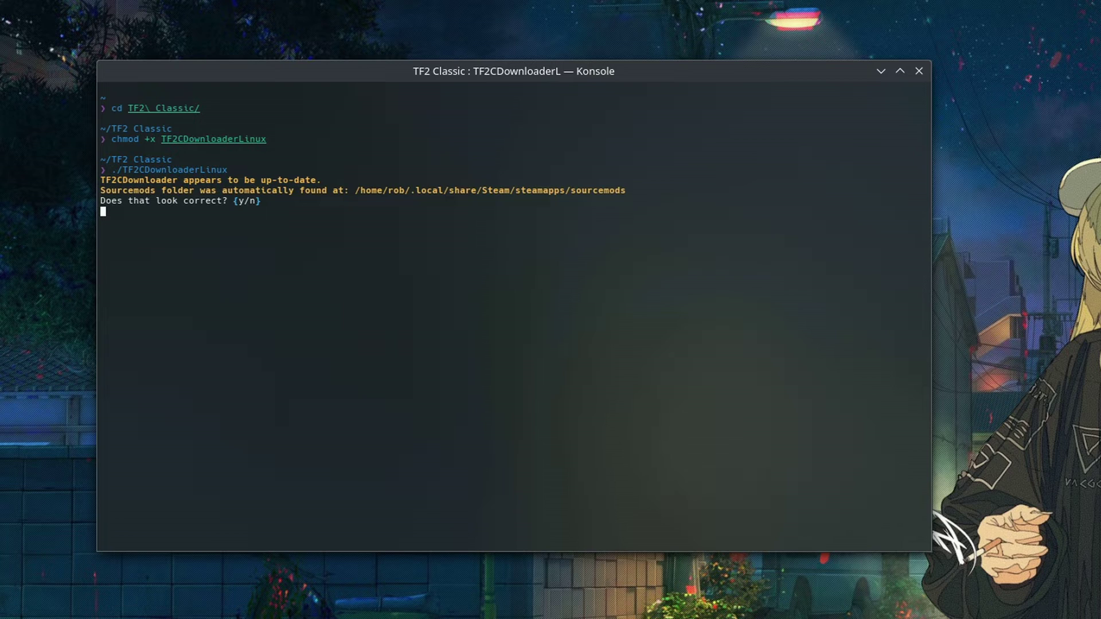
{"action": "type", "text": "y"}
{"action": "key", "text": "Return"}
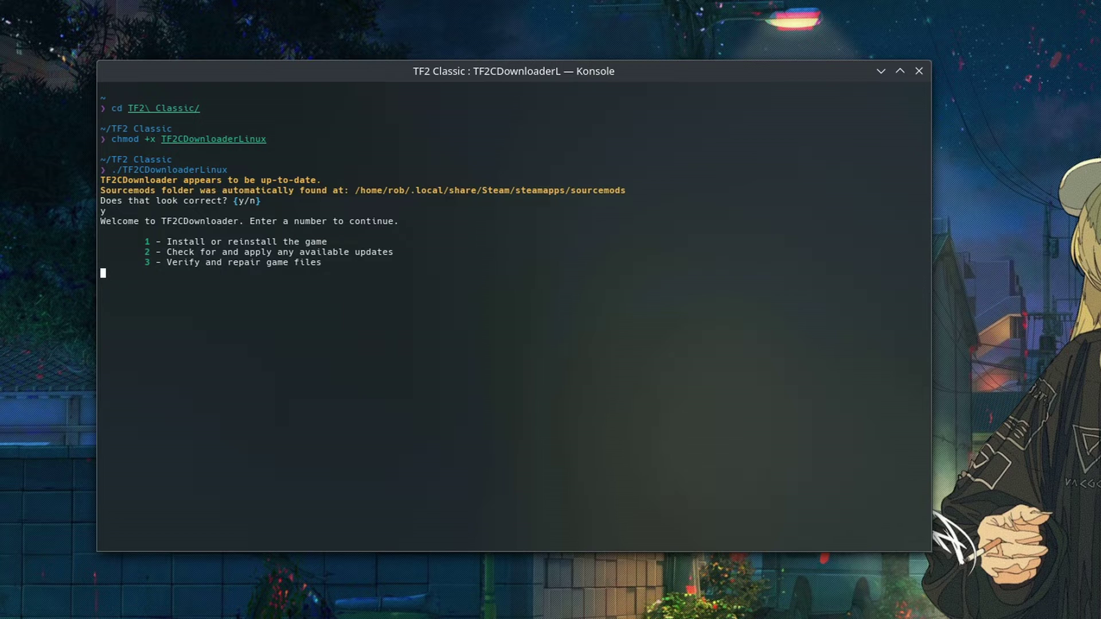
Install the game with option 1 of the downloader, then exit it and minimize the terminal
{"action": "type", "text": "1"}
{"action": "key", "text": "Return"}
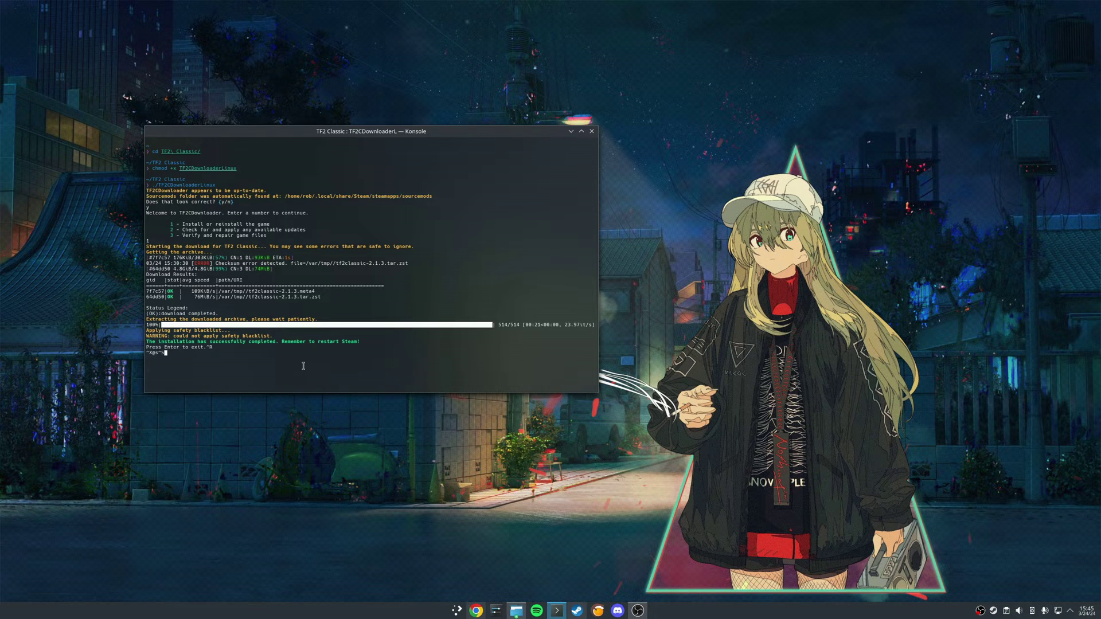
{"action": "key", "text": "Return"}
{"action": "left_click", "coordinate": [571, 131]}
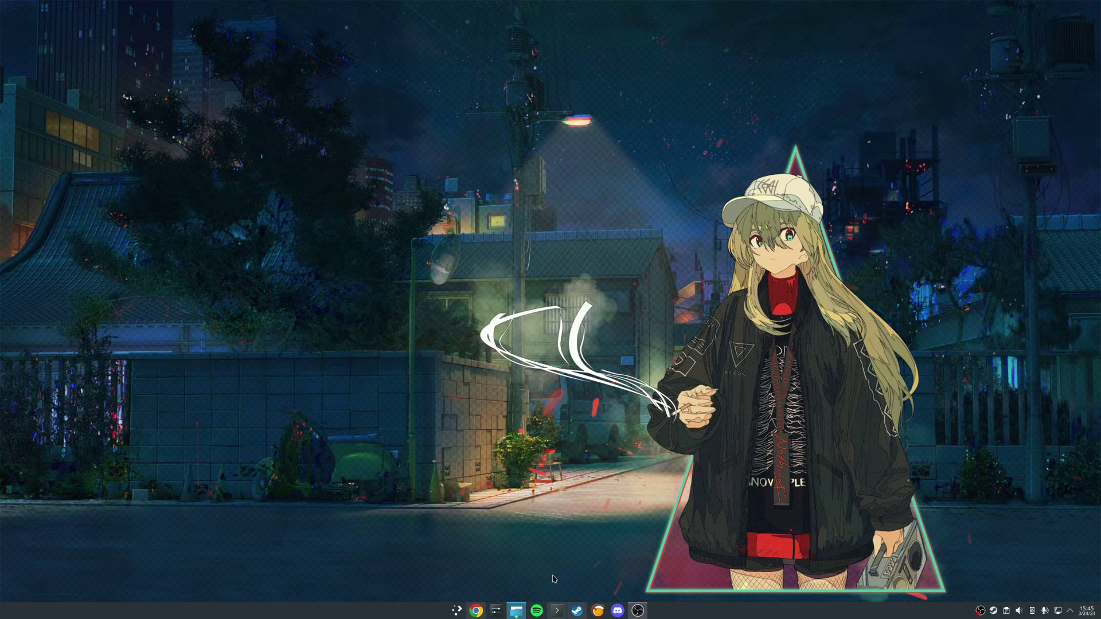
In Steam, force Source SDK Base 2013 Multiplayer to use the GE-Proton9-1 compatibility tool and close its properties
{"action": "left_click", "coordinate": [575, 611]}
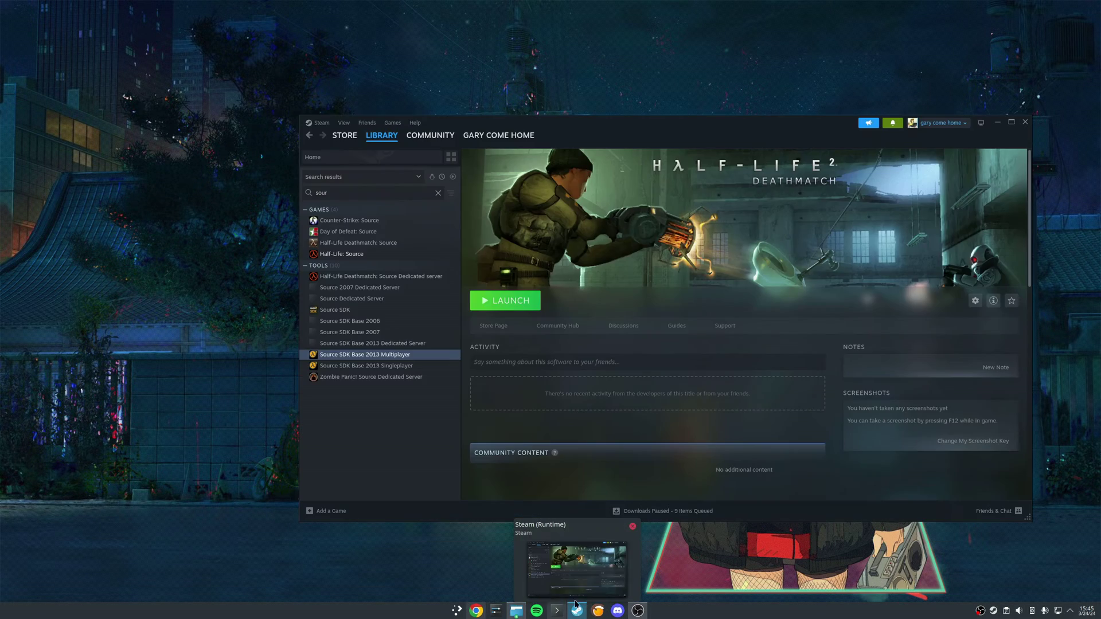
{"action": "right_click", "coordinate": [378, 359]}
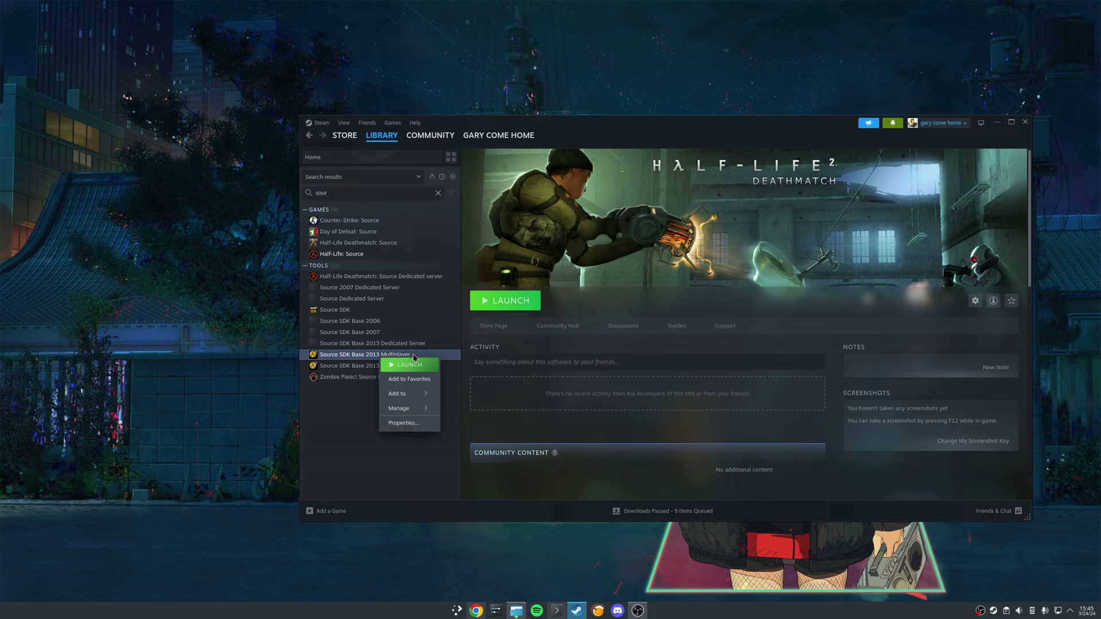
{"action": "left_click", "coordinate": [417, 426]}
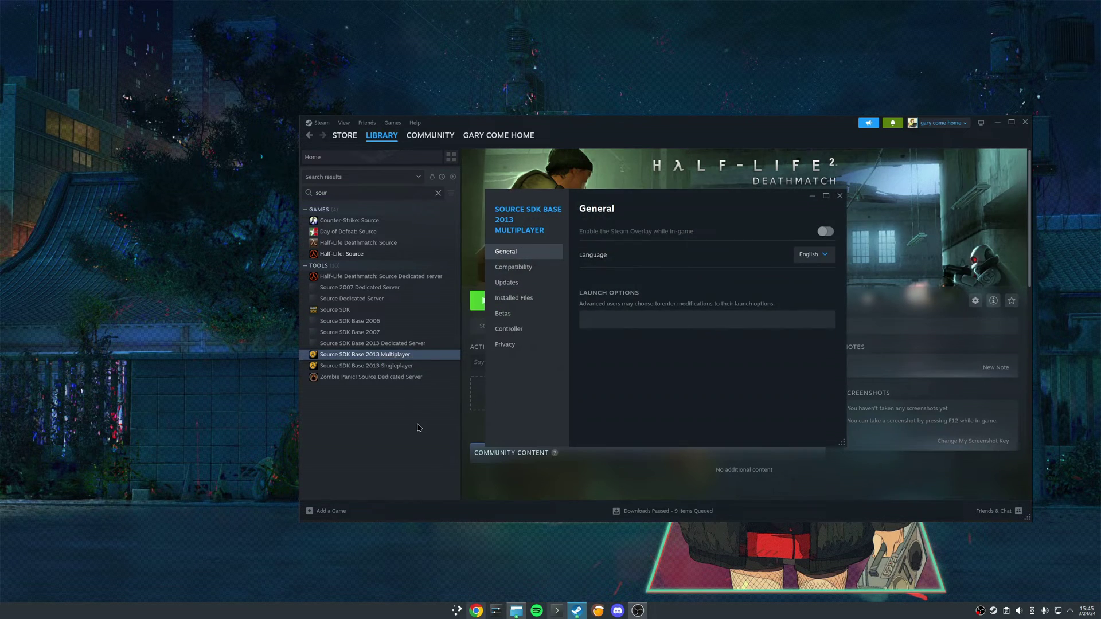
{"action": "left_click", "coordinate": [528, 273]}
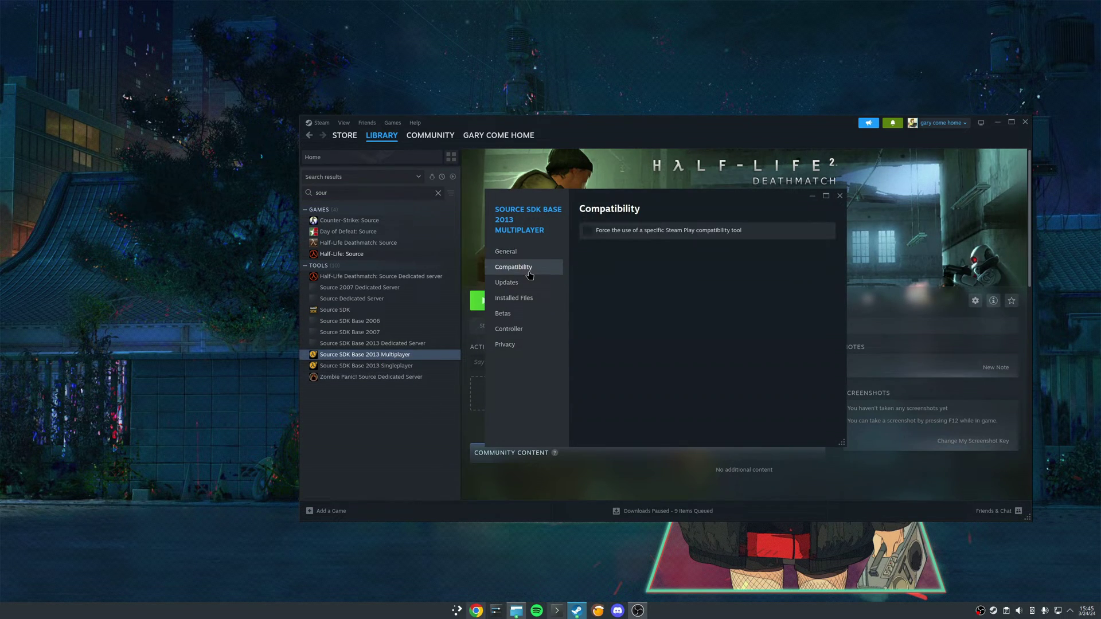
{"action": "left_click", "coordinate": [632, 239]}
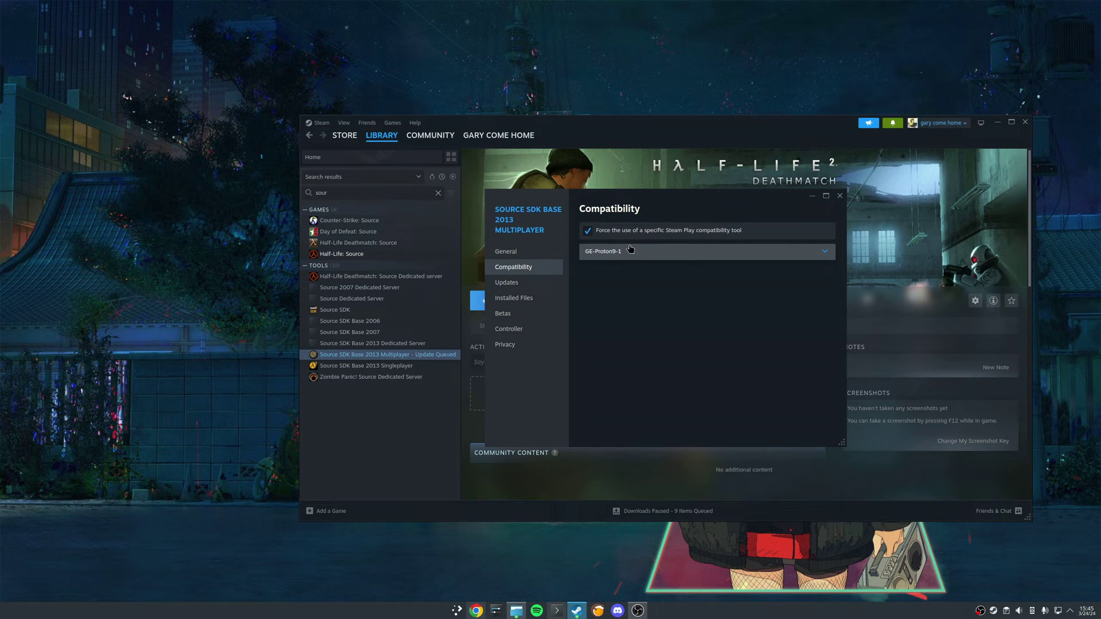
{"action": "left_click", "coordinate": [632, 253]}
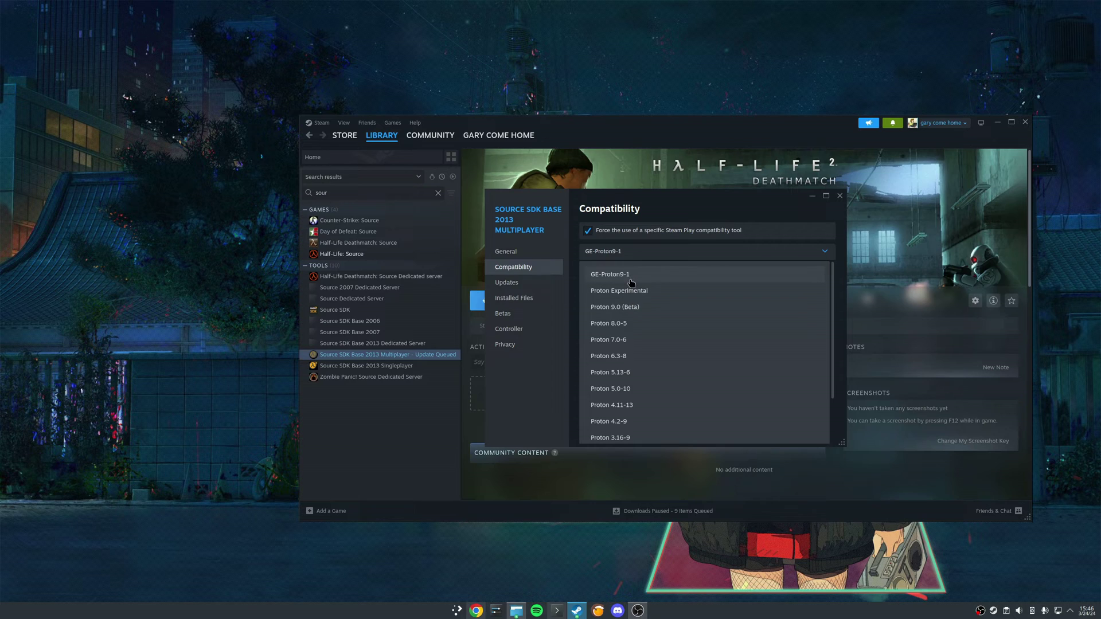
{"action": "left_click", "coordinate": [631, 282]}
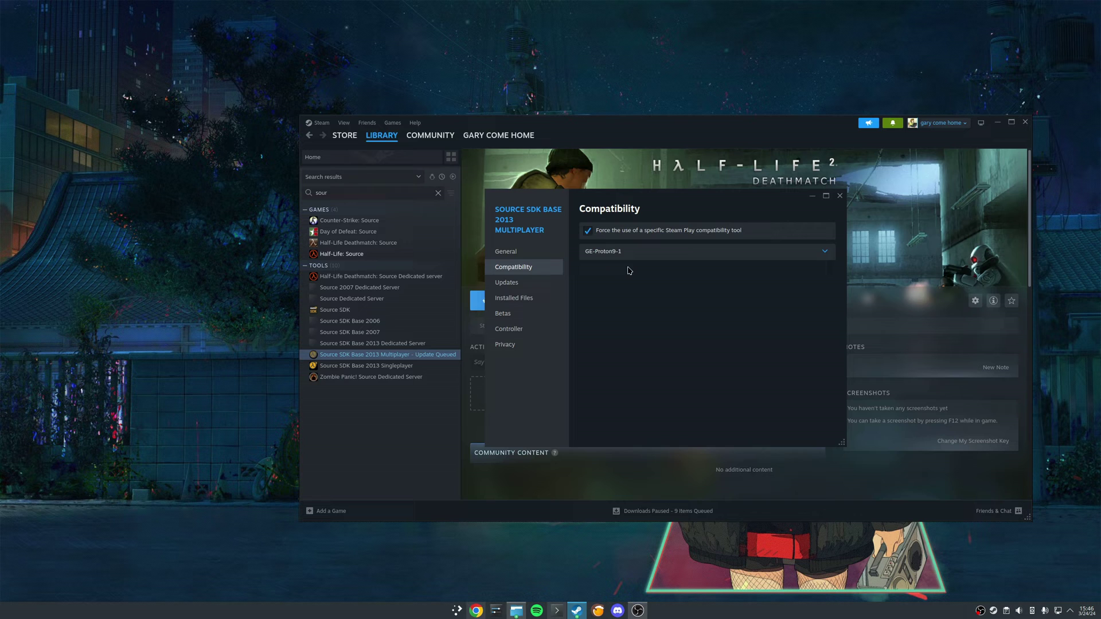
{"action": "left_click", "coordinate": [840, 195]}
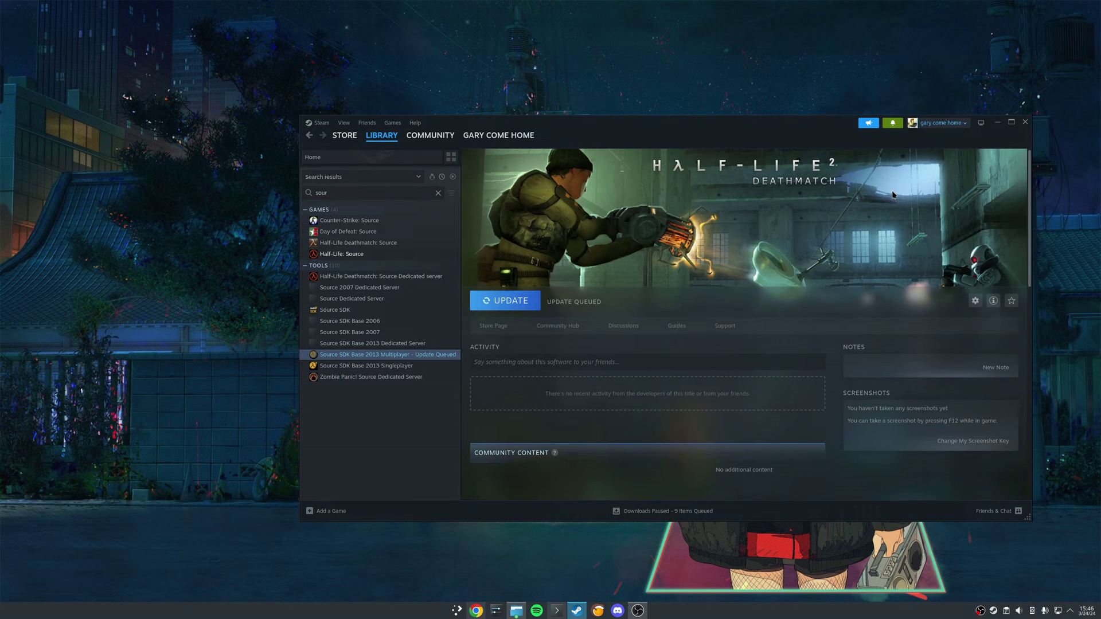
Close and restart Steam, then launch Team Fortress 2 Classic from the library
{"action": "left_click", "coordinate": [1025, 121]}
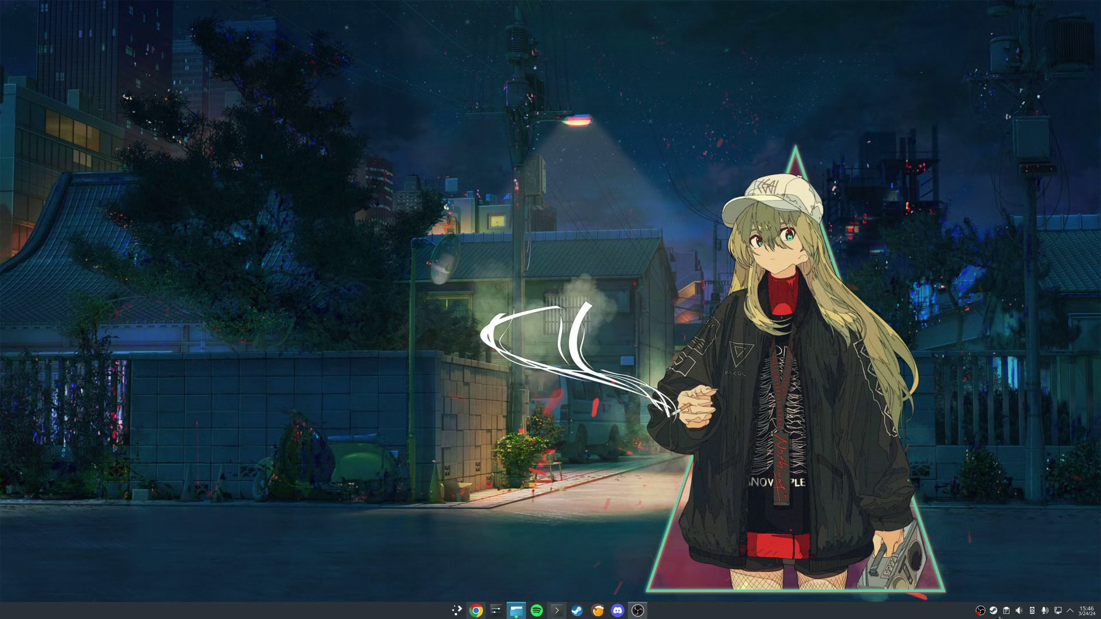
{"action": "right_click", "coordinate": [993, 610]}
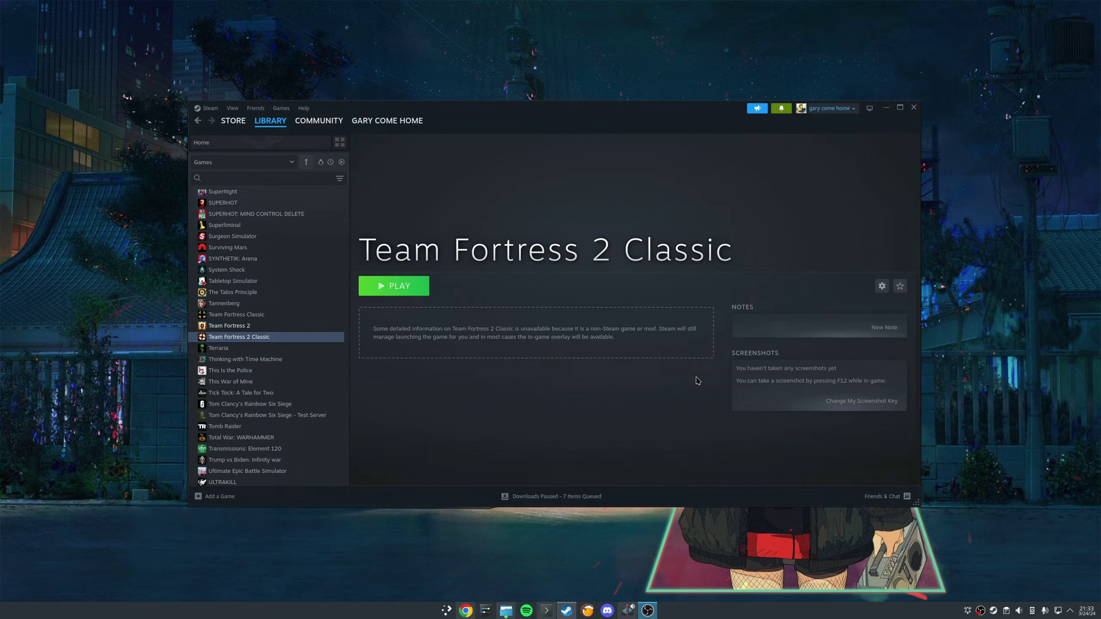
{"action": "left_click", "coordinate": [403, 293]}
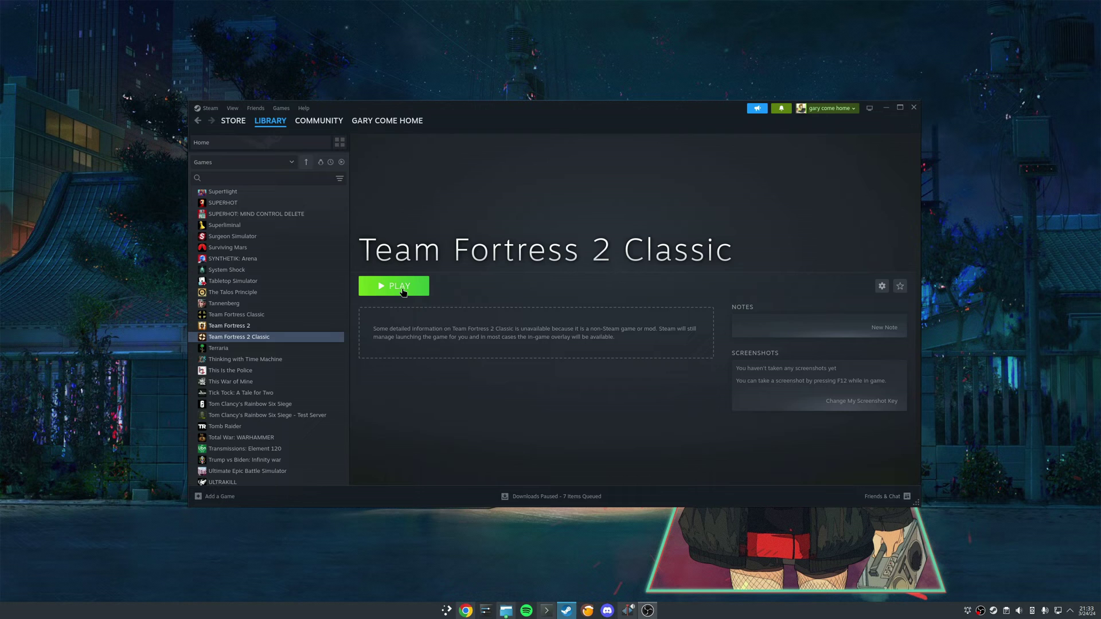